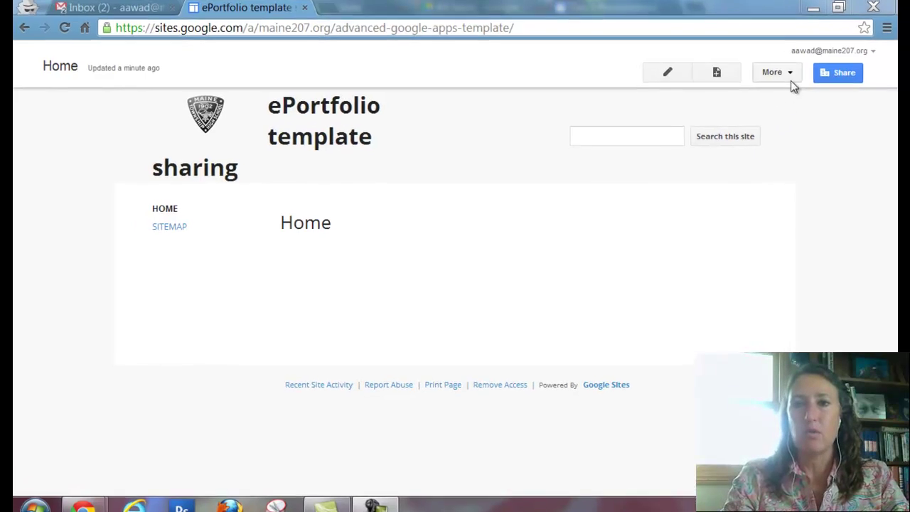
# Open the site's Sharing and Permissions settings under Manage site
pyautogui.click(790, 72)
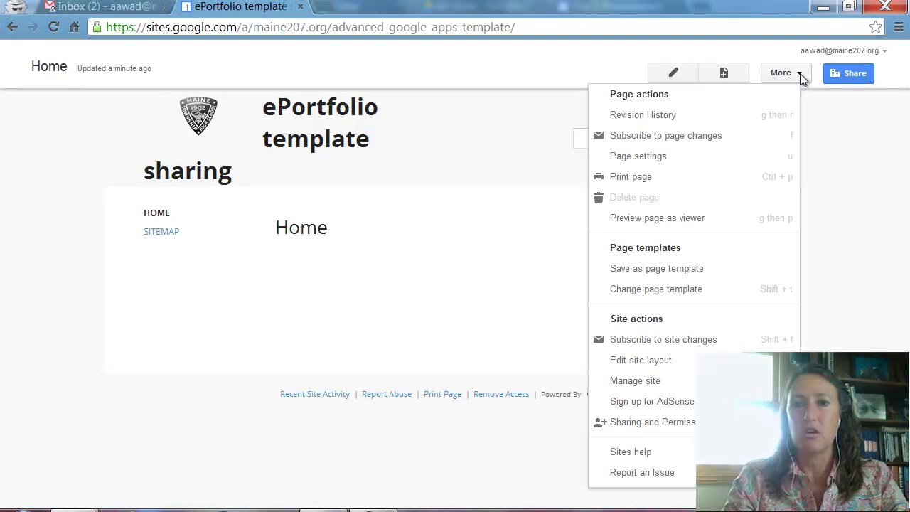
pyautogui.click(623, 381)
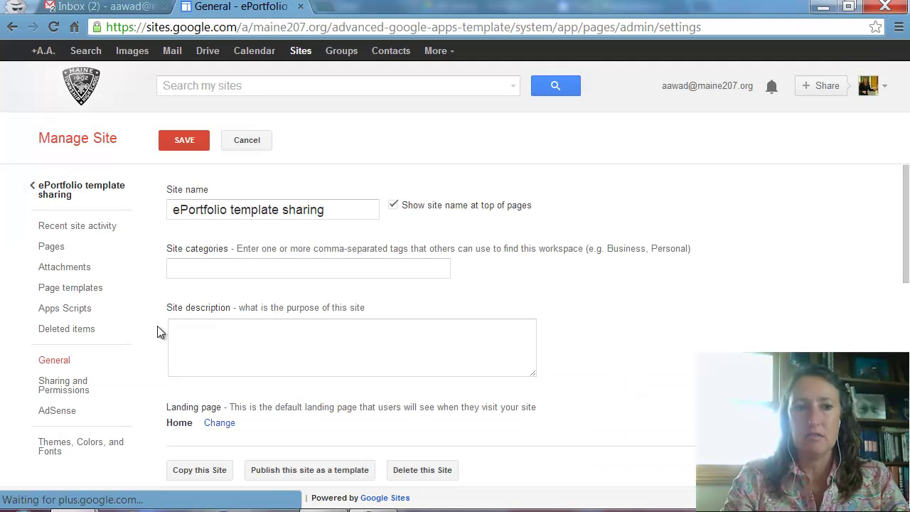
pyautogui.click(74, 385)
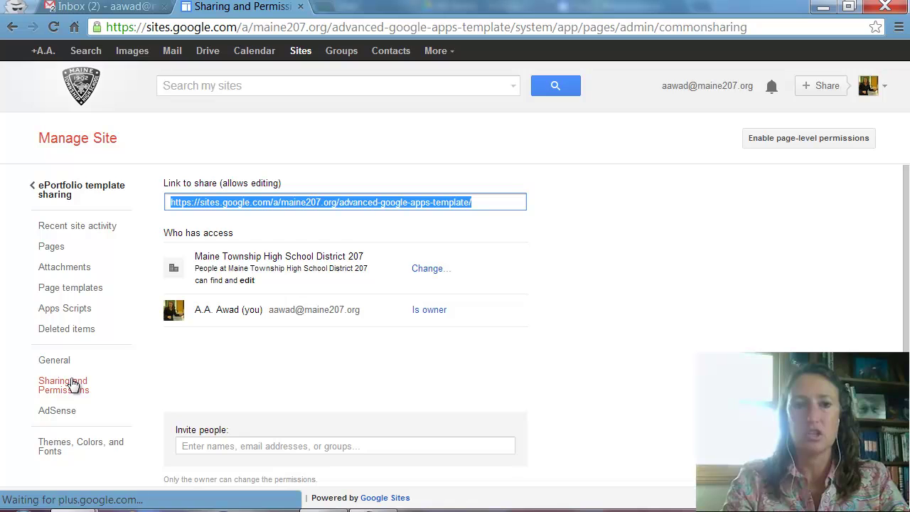
# Share the site with the second Gmail account as an owner, confirming the outside share
pyautogui.click(245, 445)
pyautogui.write('aa')
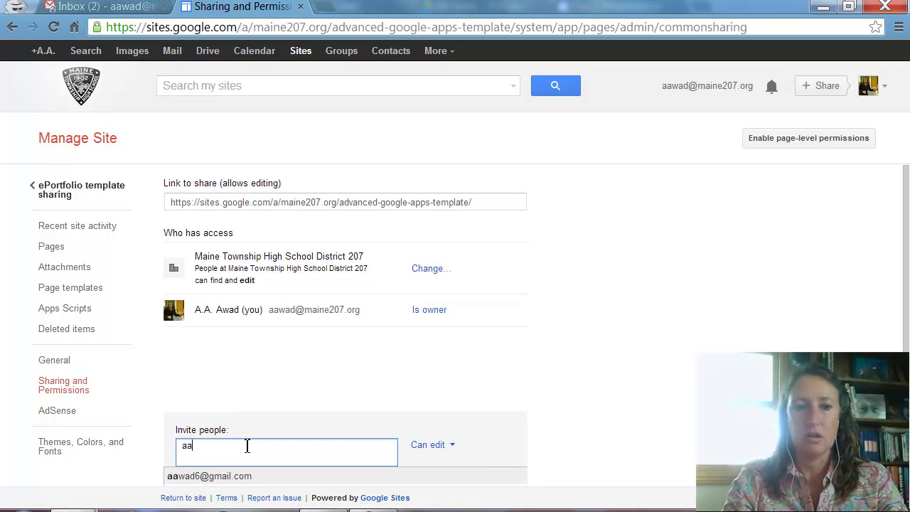
pyautogui.click(236, 478)
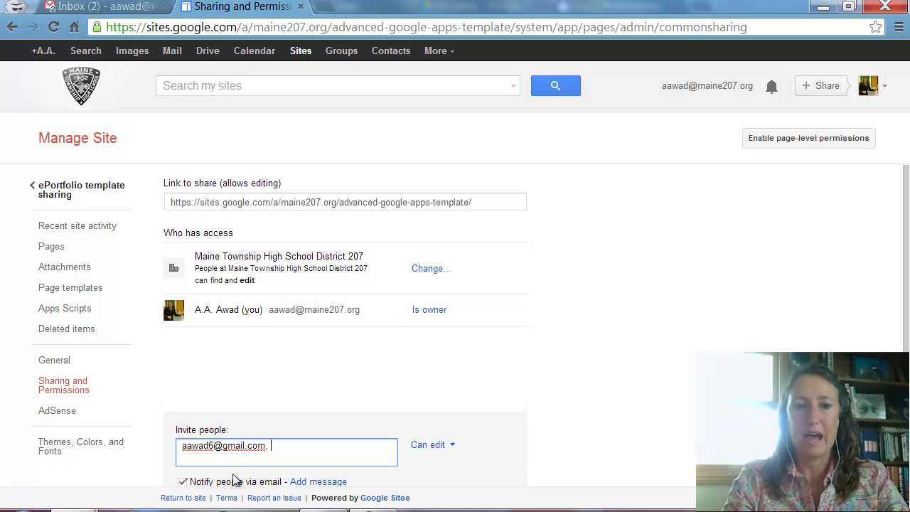
pyautogui.click(453, 446)
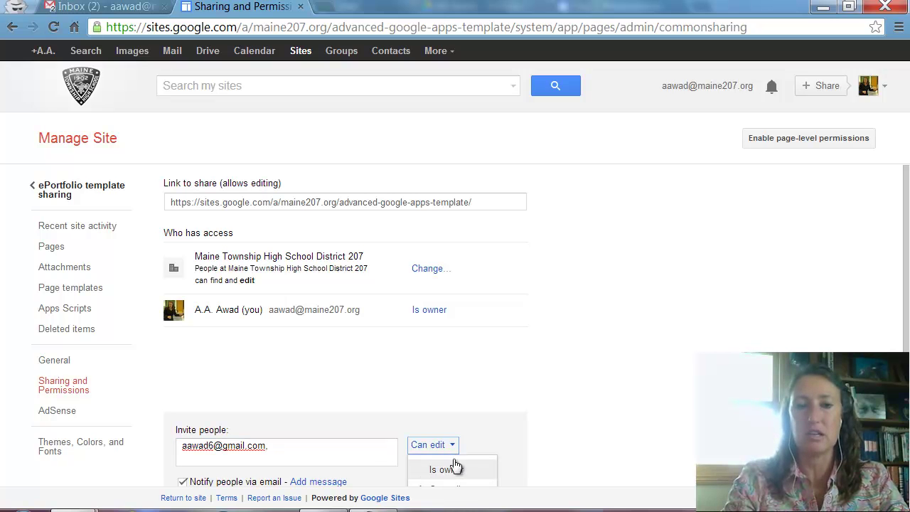
pyautogui.click(456, 470)
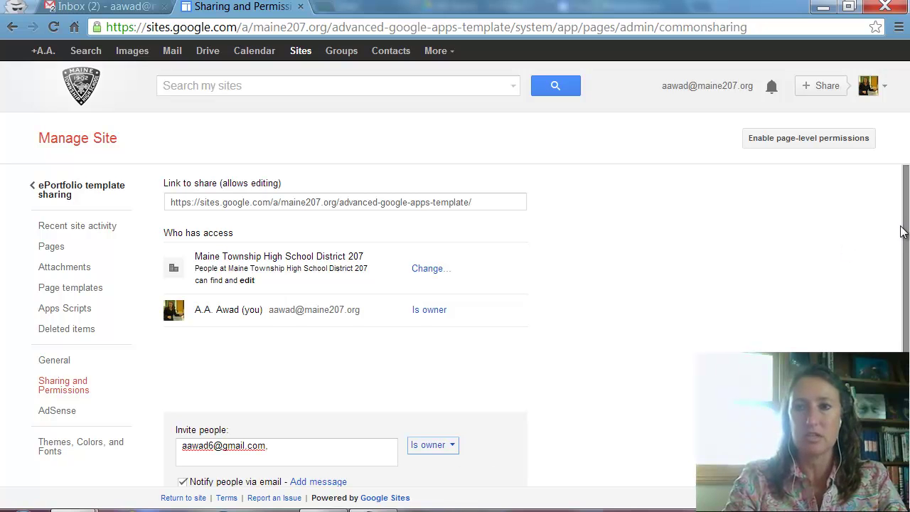
pyautogui.moveTo(899, 231); pyautogui.dragTo(905, 287)
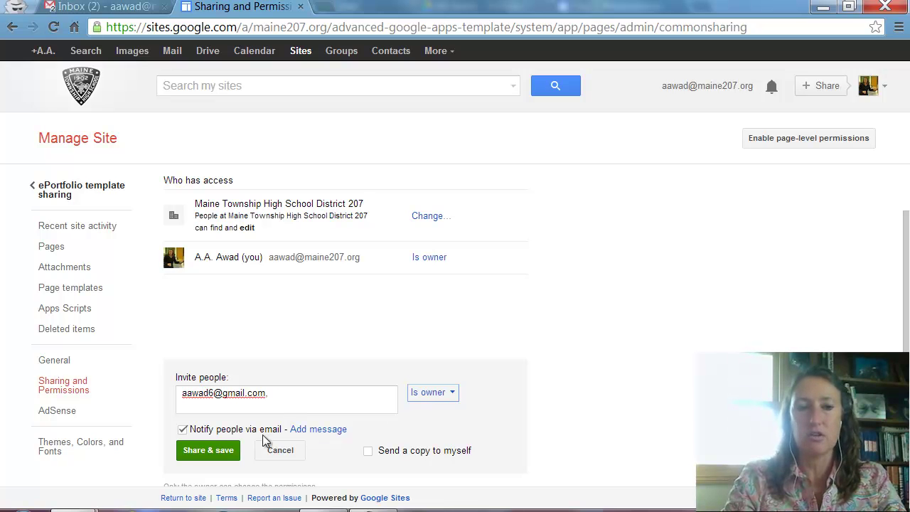
pyautogui.click(216, 452)
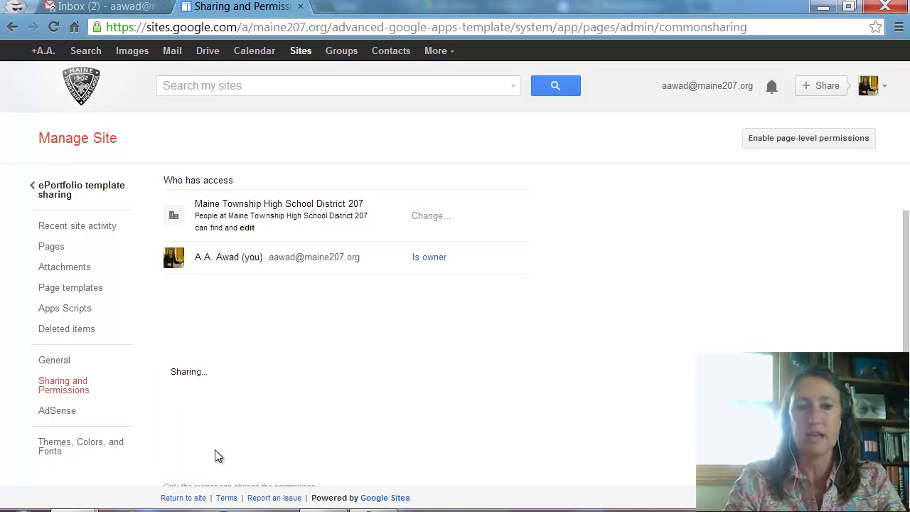
pyautogui.click(186, 221)
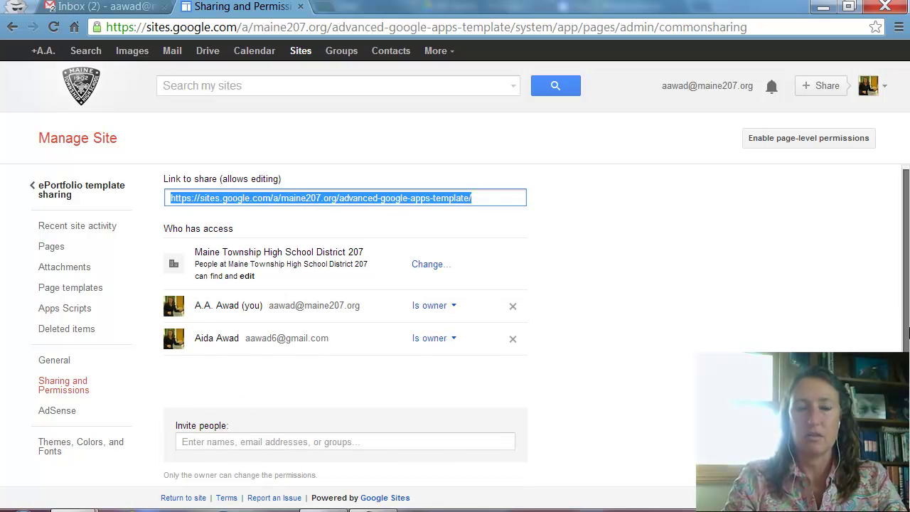
pyautogui.click(82, 191)
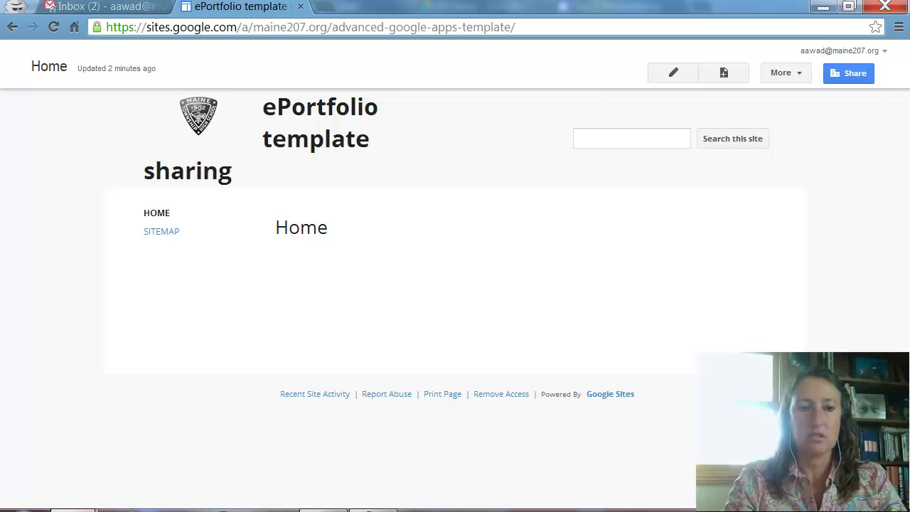
# In the second account's Gmail, open the 'advanced-google-apps-template' share email and follow its site link
pyautogui.moveTo(74, 510)
pyautogui.click(98, 436)
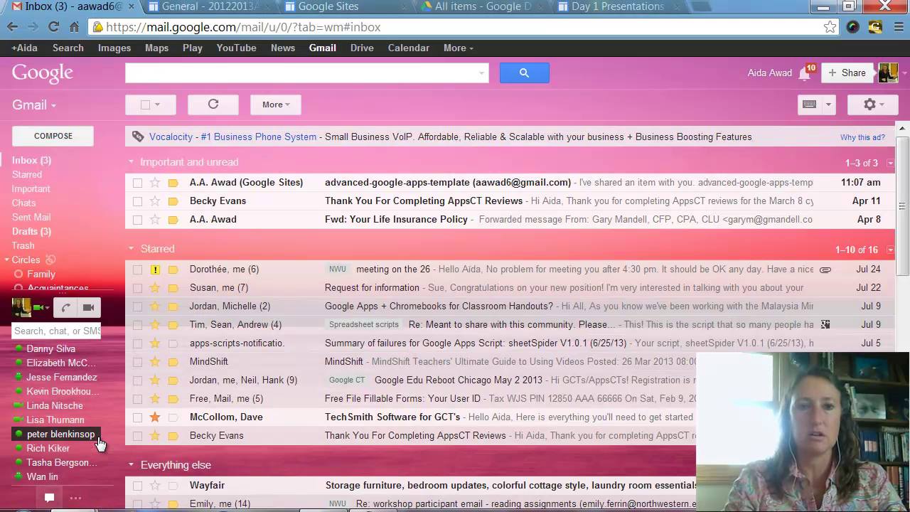
pyautogui.click(289, 182)
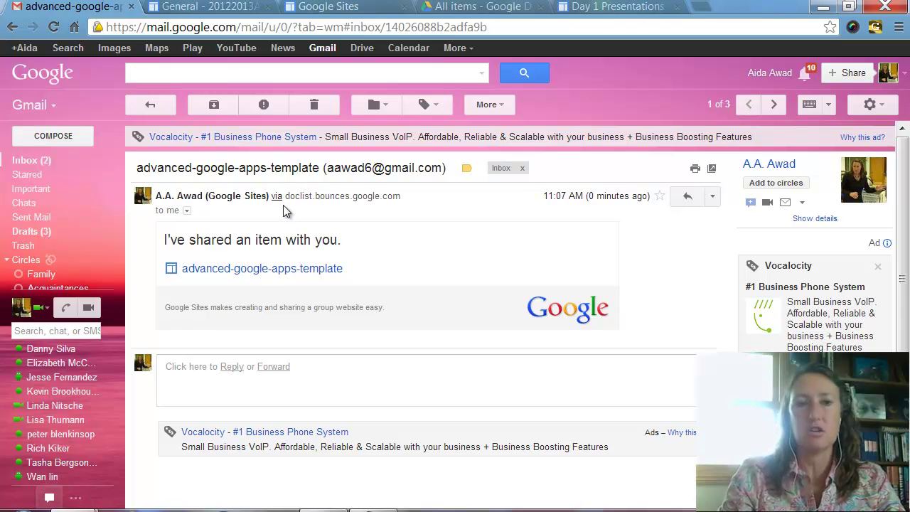
pyautogui.click(263, 274)
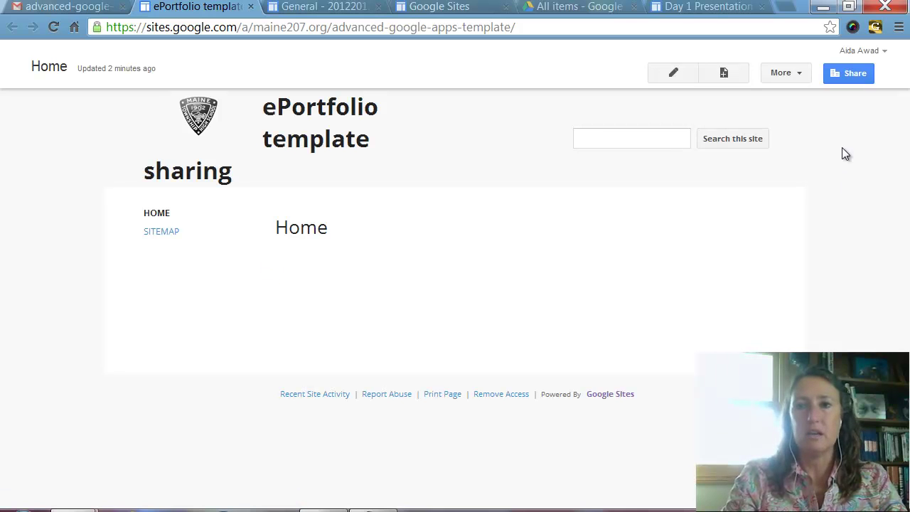
# Copy the site as 'eportfolio google apps site' at location eportfolioawadtest
pyautogui.click(798, 73)
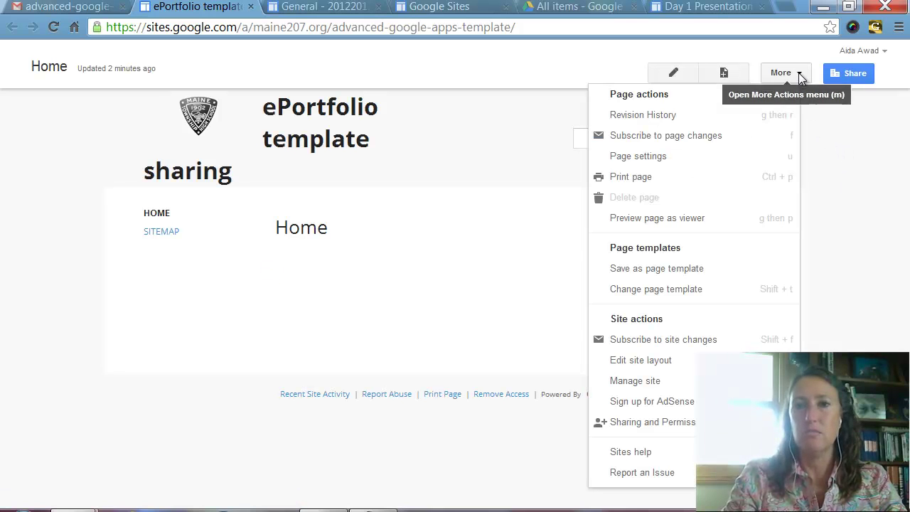
pyautogui.click(632, 381)
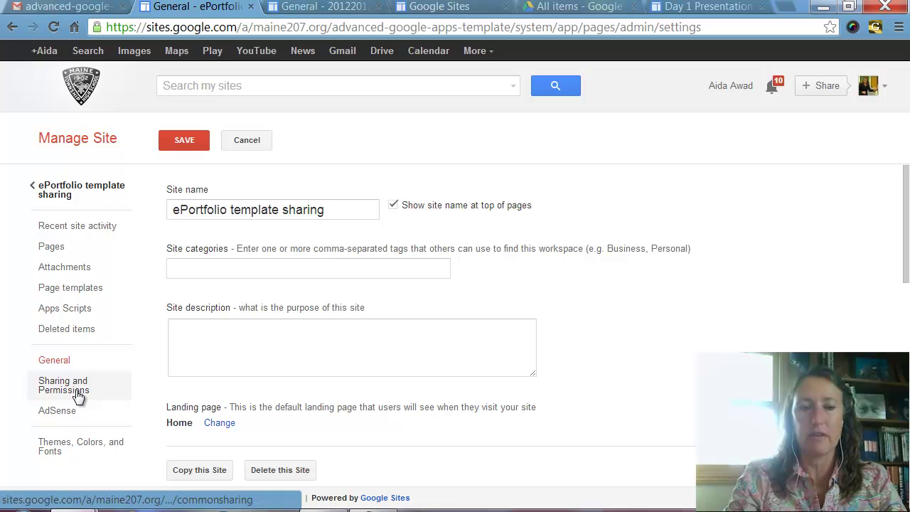
pyautogui.click(204, 473)
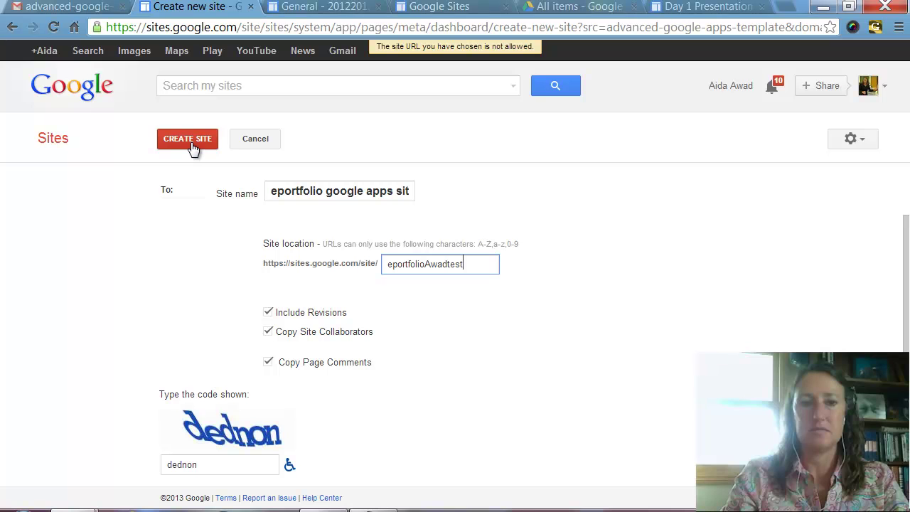
pyautogui.click(190, 141)
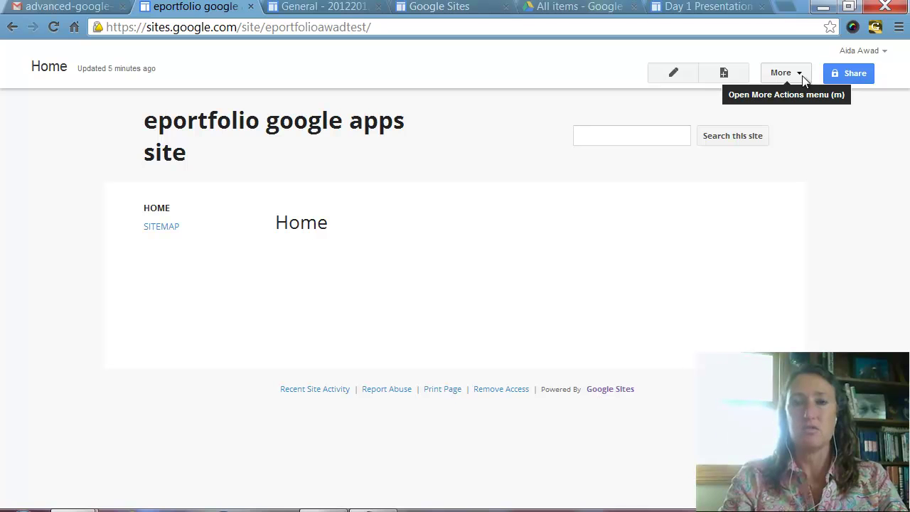
# Open the copied site's General settings and choose 'Publish this site as a template'
pyautogui.click(802, 76)
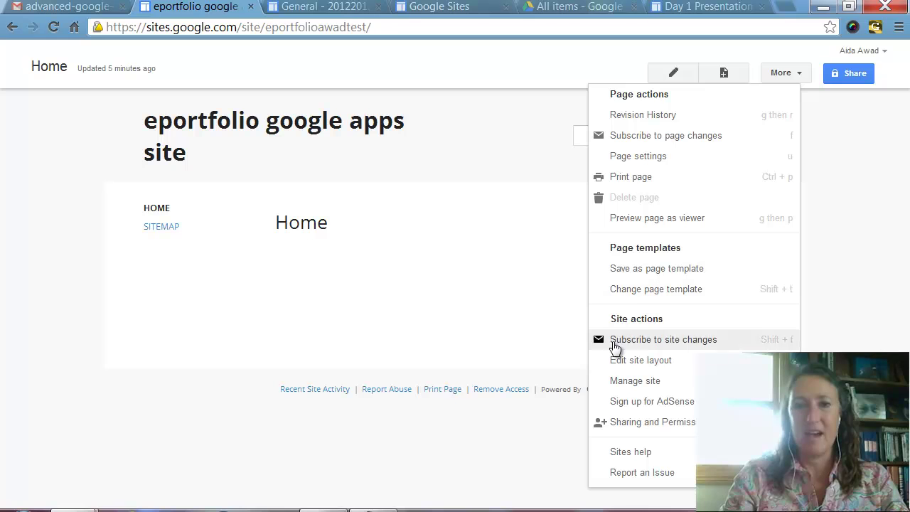
pyautogui.click(619, 382)
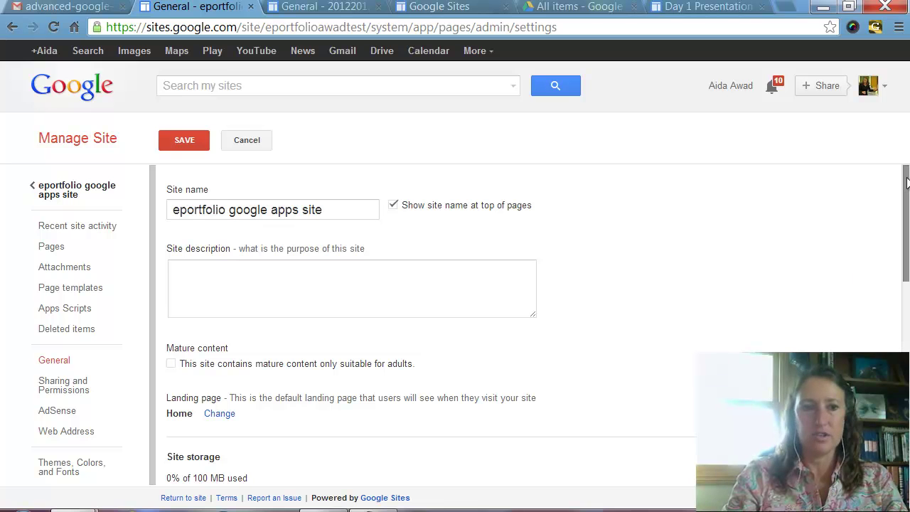
pyautogui.moveTo(906, 184); pyautogui.dragTo(906, 255)
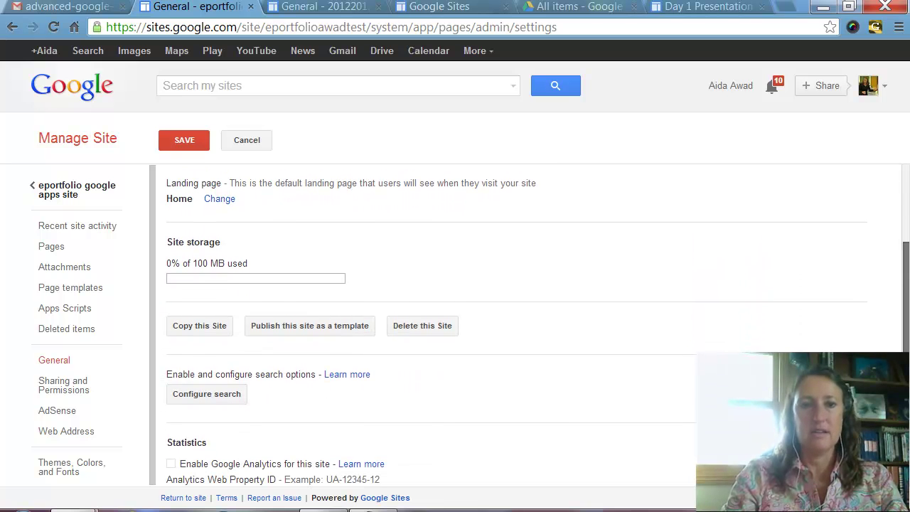
pyautogui.click(328, 327)
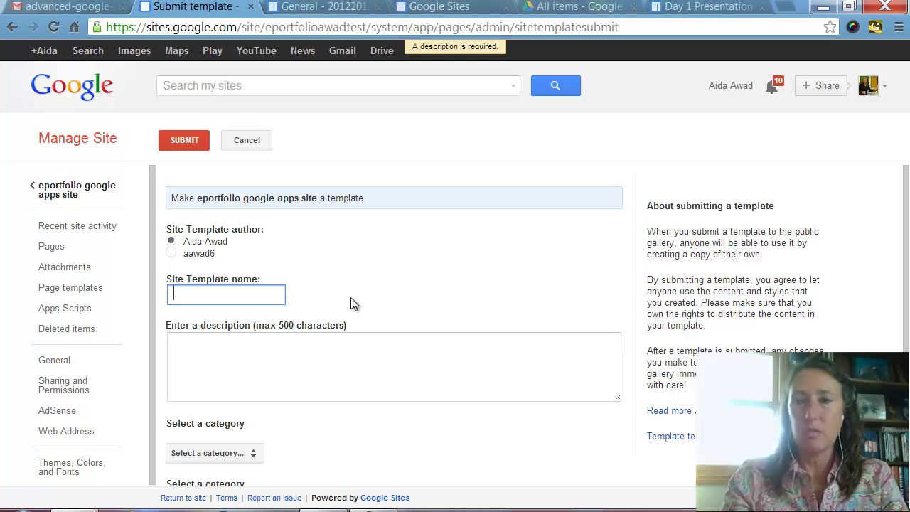
# Name the template 'ePortfolio Class template Site', describe it 'class template for students eportfolios', and submit it
pyautogui.write('eP')
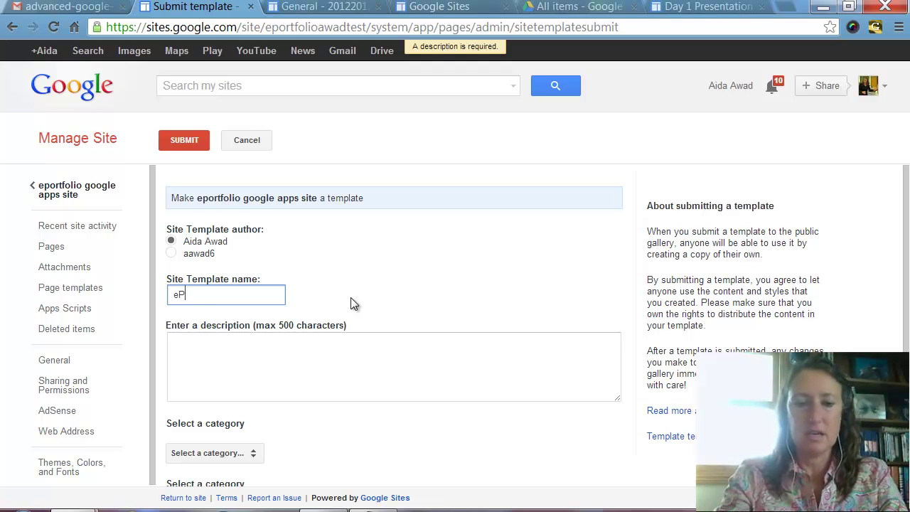
pyautogui.write('ortfolio Clas')
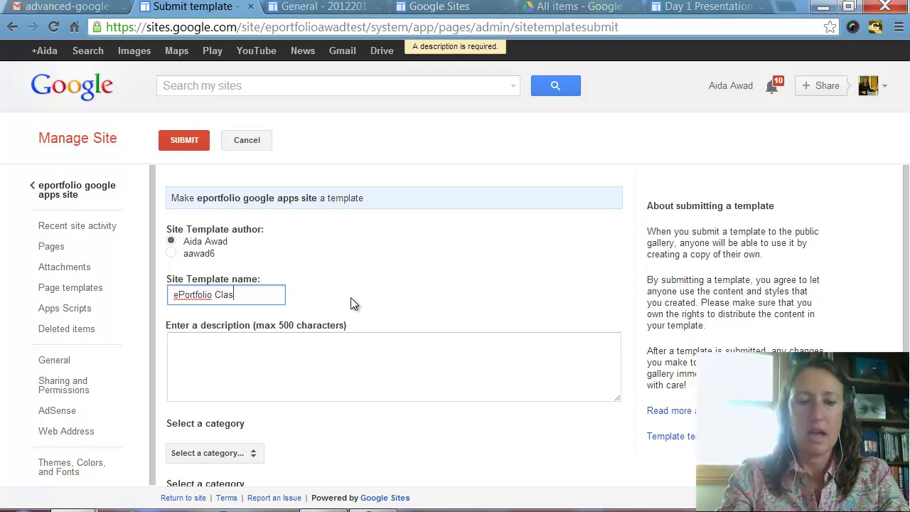
pyautogui.write('s template')
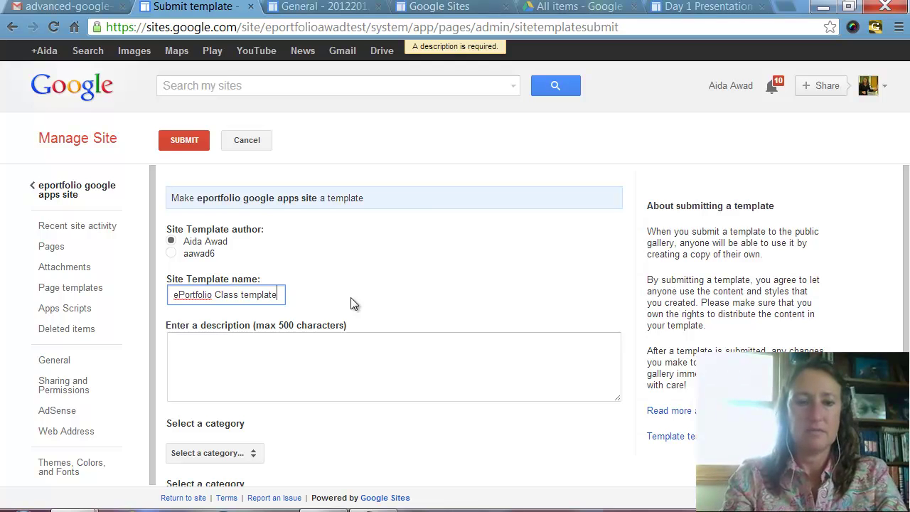
pyautogui.write(' Site')
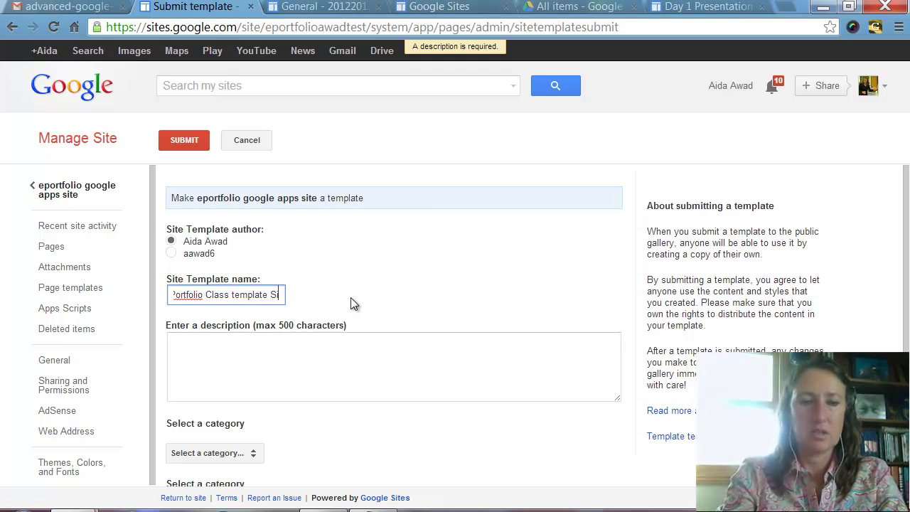
pyautogui.click(343, 357)
pyautogui.write('class template for students')
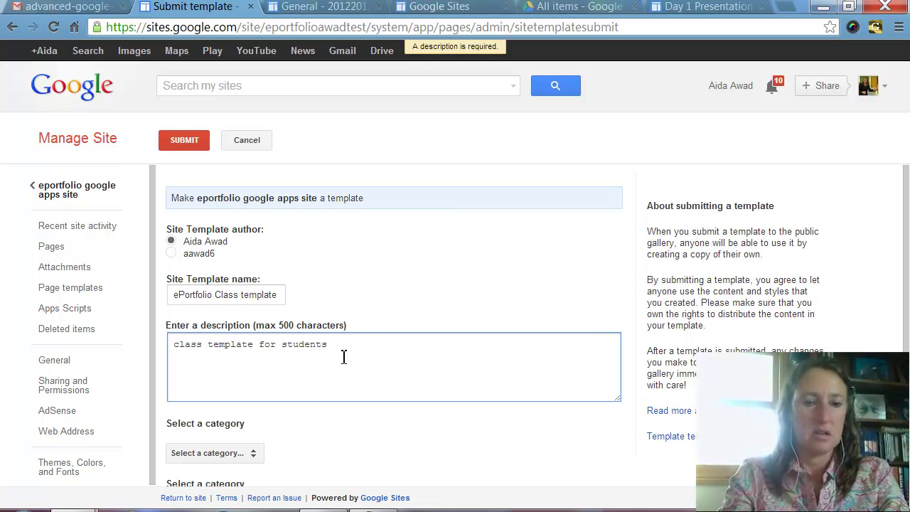
pyautogui.write(' eportf')
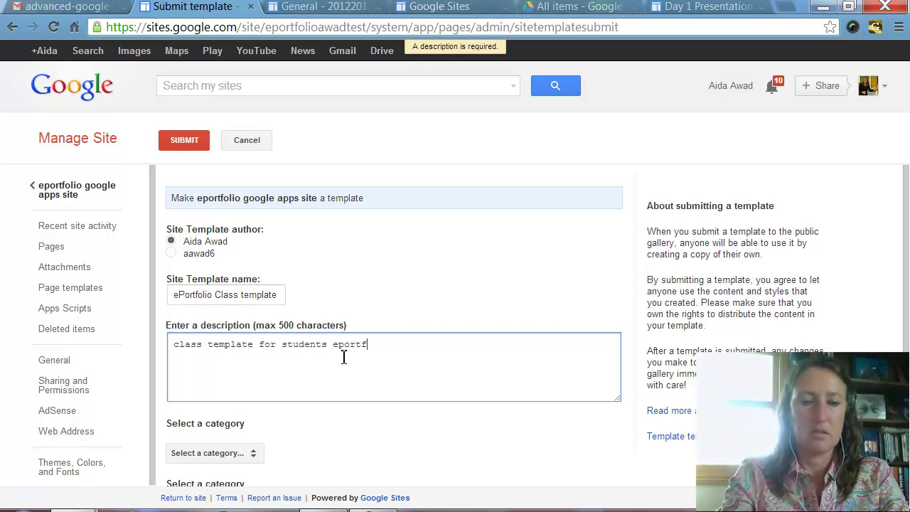
pyautogui.write('olios')
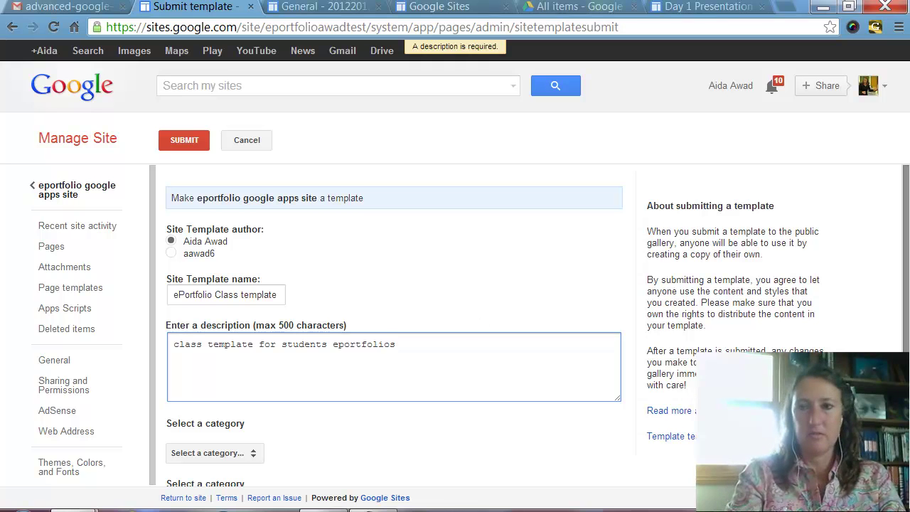
pyautogui.scroll(-2, 908, 223)
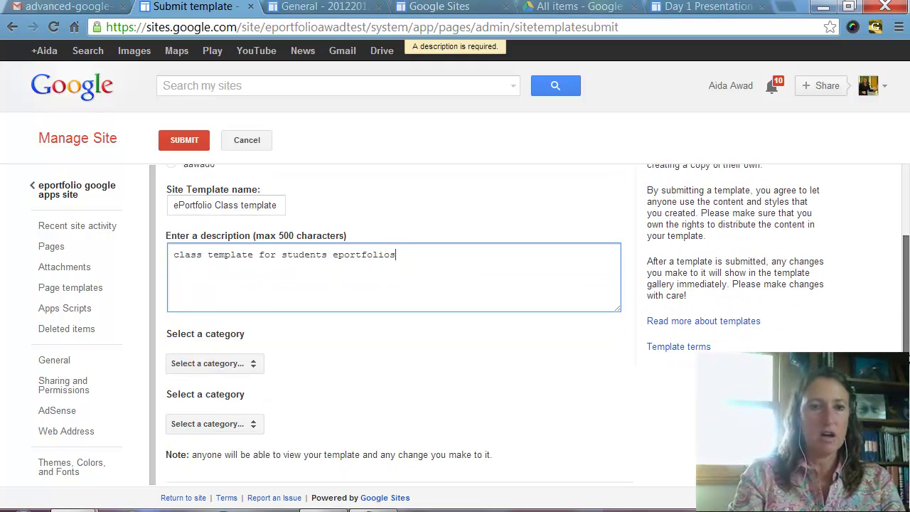
pyautogui.click(255, 364)
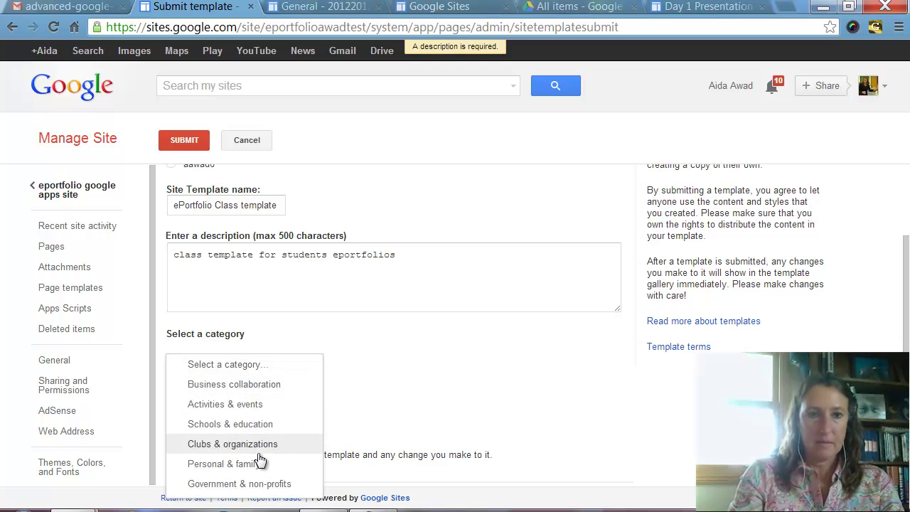
pyautogui.click(533, 344)
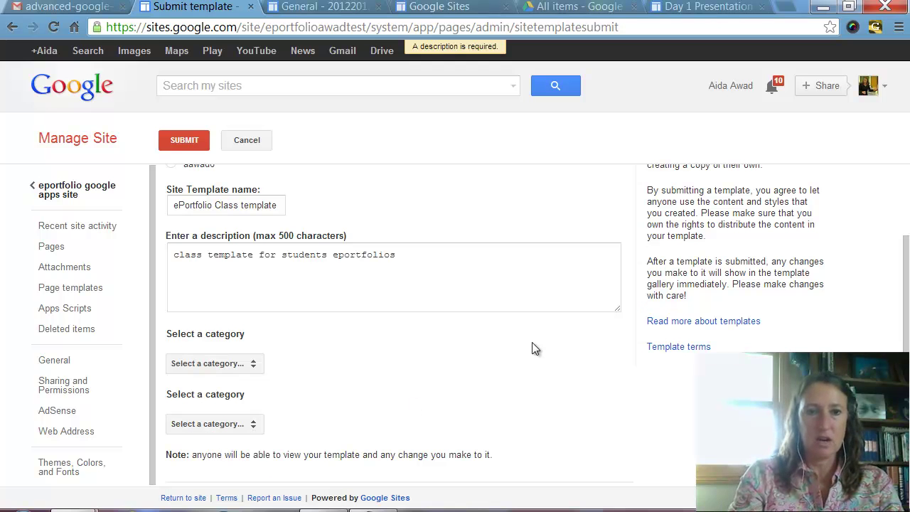
pyautogui.click(185, 140)
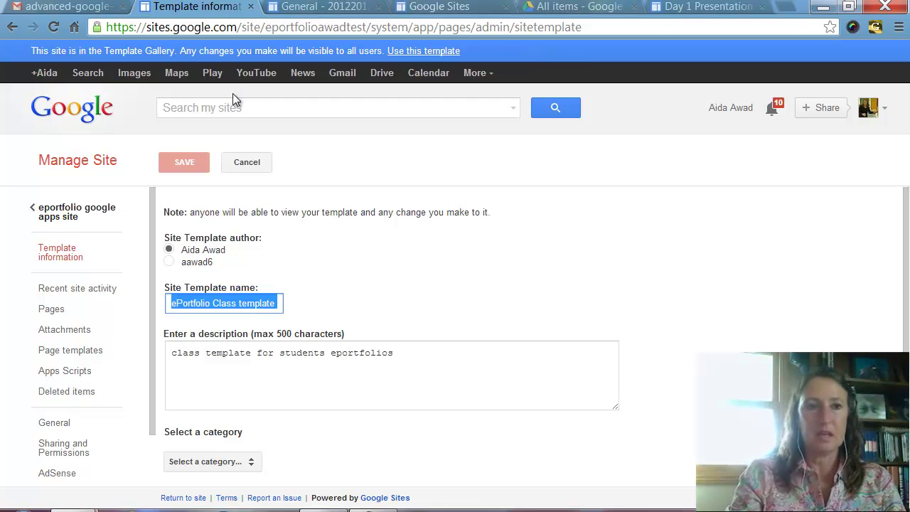
# Return to the eportfolio site's home page and select its full web address
pyautogui.click(76, 212)
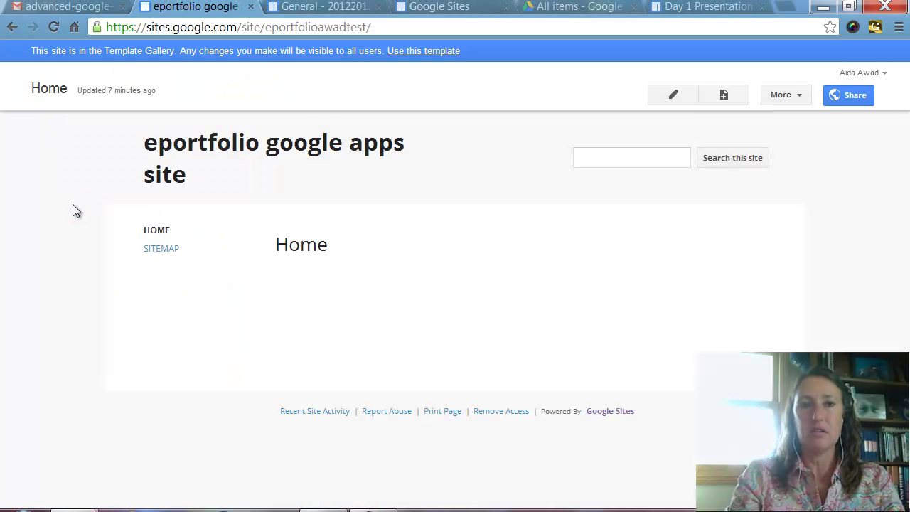
pyautogui.click(397, 26)
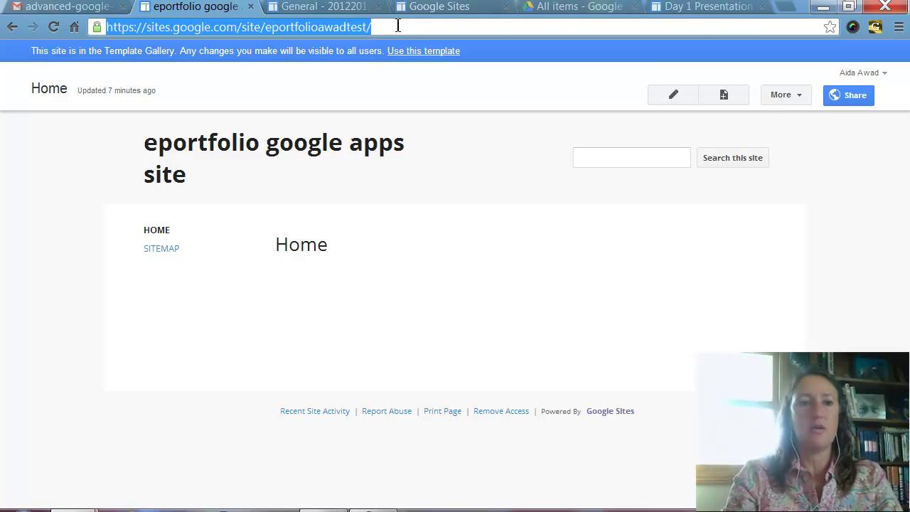
# Load the copied site address in a new tab of the second account's browser window
pyautogui.moveTo(209, 507)
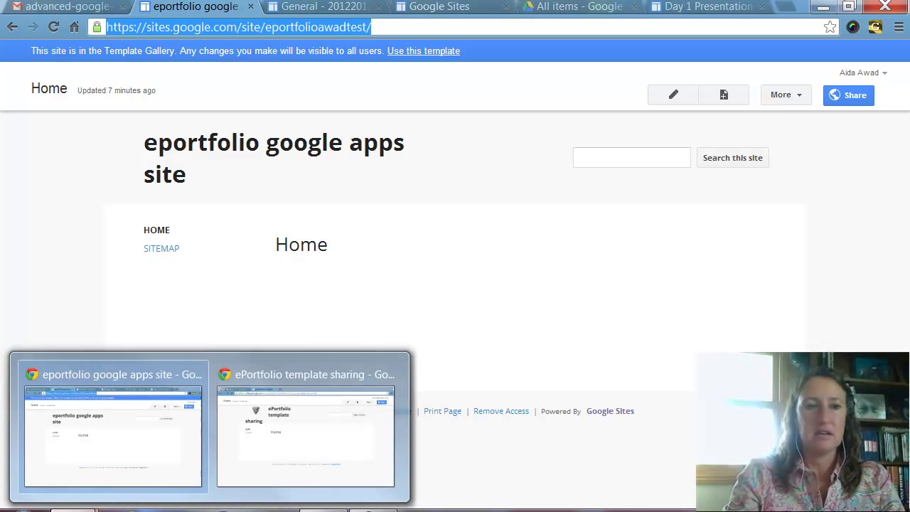
pyautogui.click(279, 440)
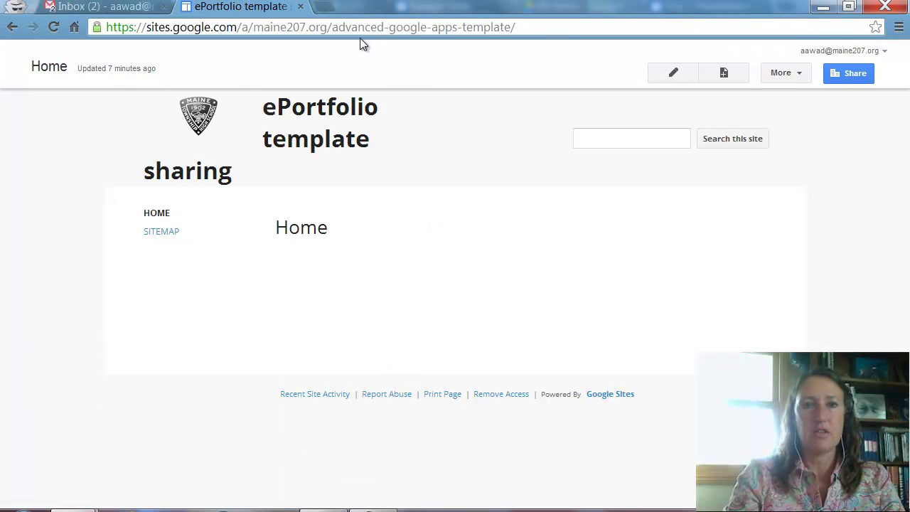
pyautogui.click(325, 7)
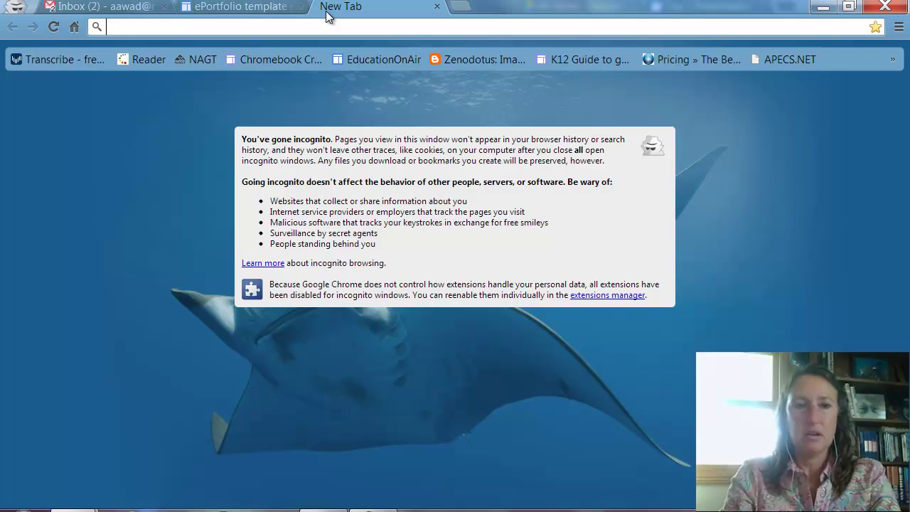
pyautogui.hotkey('ctrl', 'v')
pyautogui.press('Return')
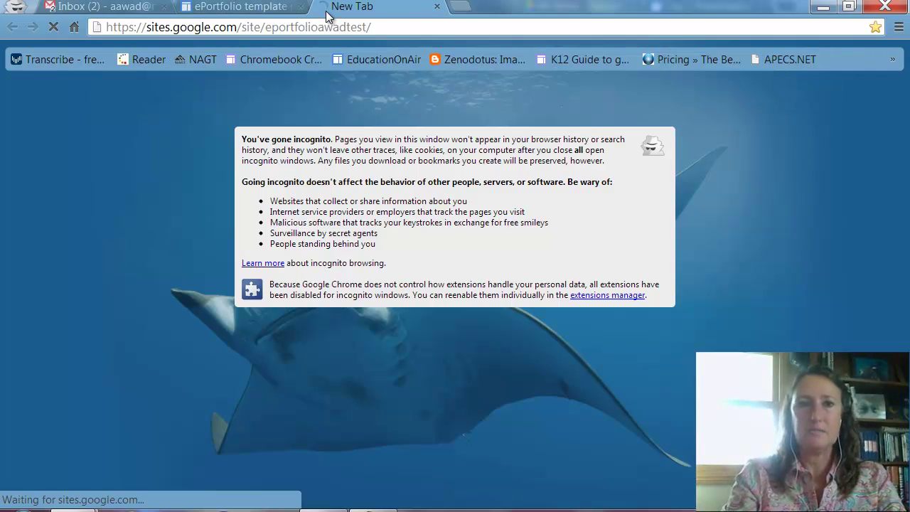